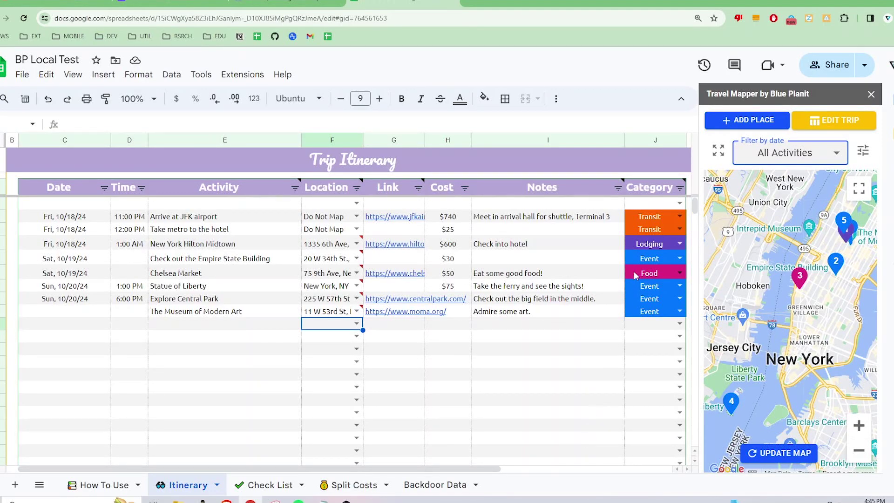
Check the category list, then enter Brooklyn Bridge as the activity in the empty top row
left_click(666, 216)
left_click(680, 217)
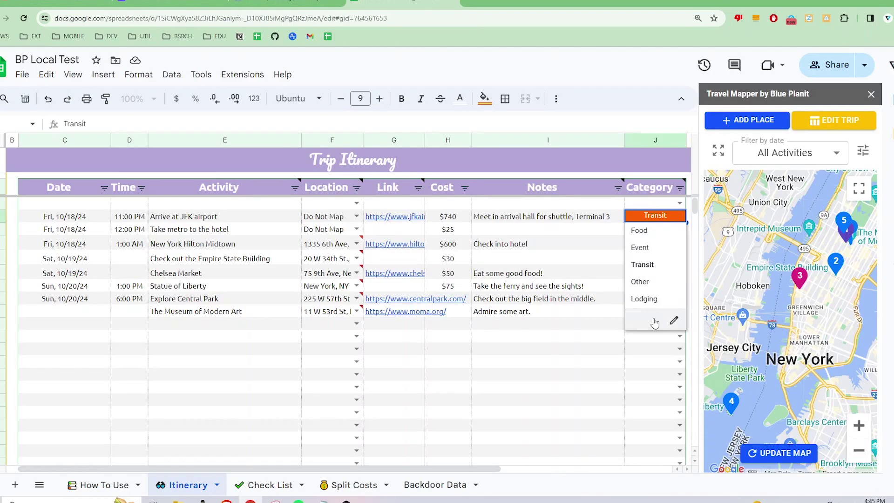
left_click(218, 205)
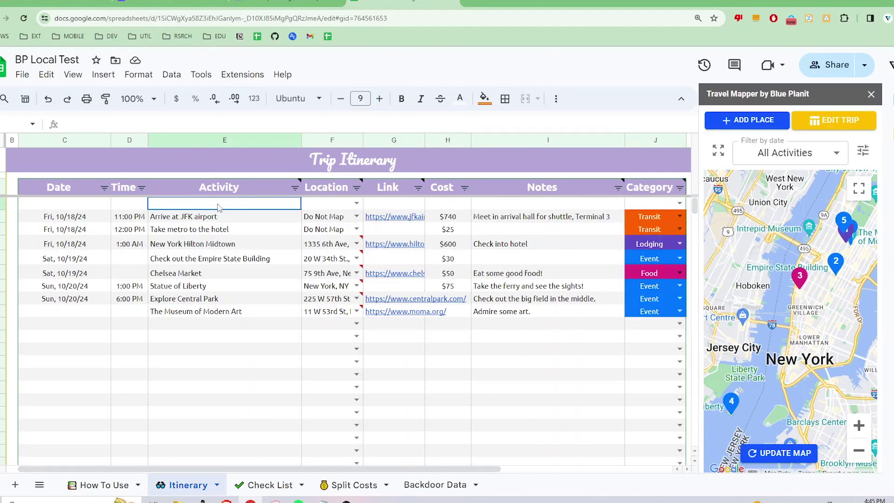
type("Brooklyn")
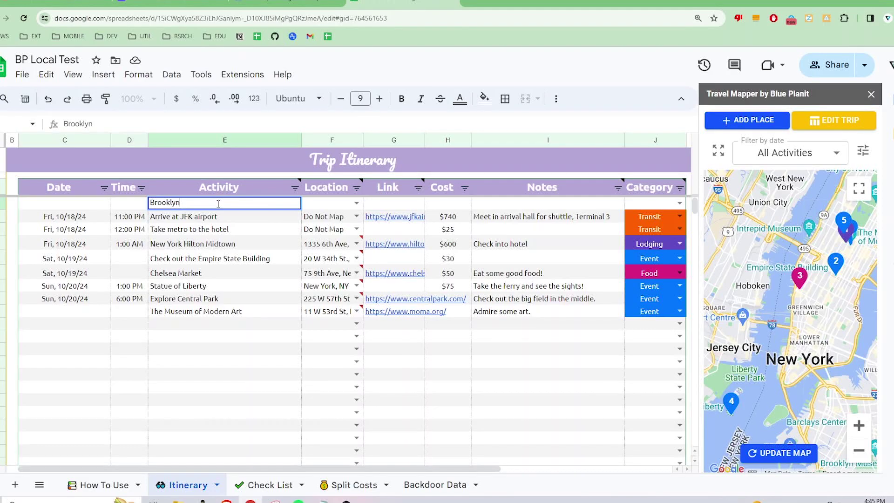
type(" b")
key("BackSpace")
type("Bridge")
key("Return")
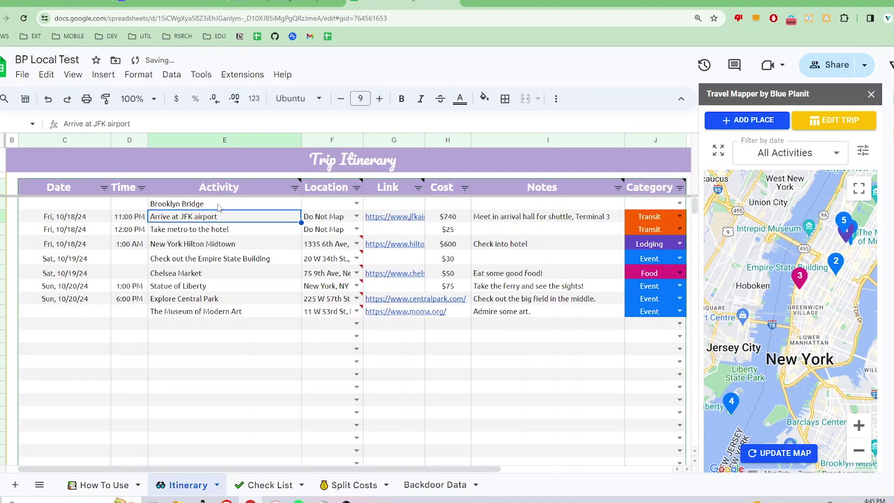
Give Brooklyn Bridge the new category Fun and fill that cell bright green
left_click(651, 203)
type("F")
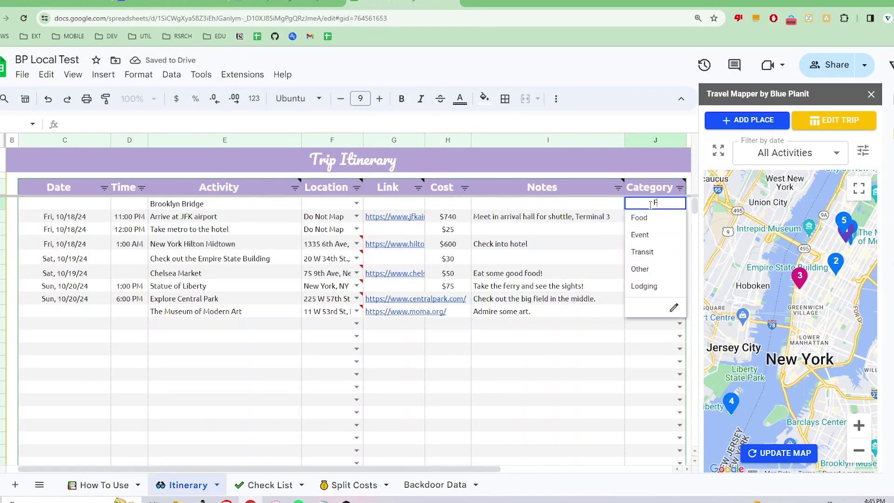
type("un")
key("Return")
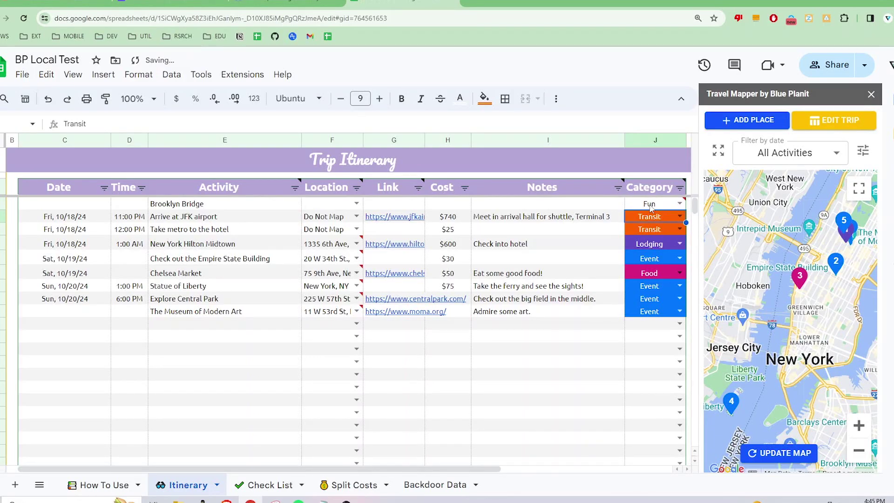
left_click(651, 205)
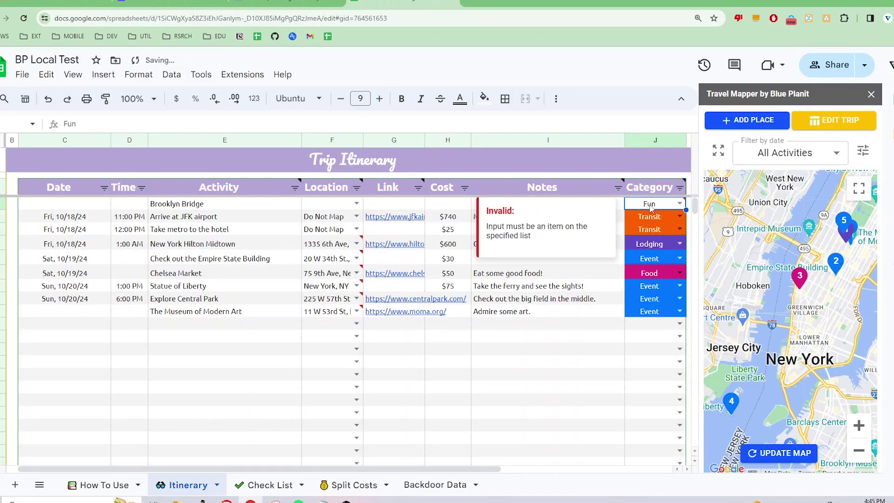
left_click(484, 99)
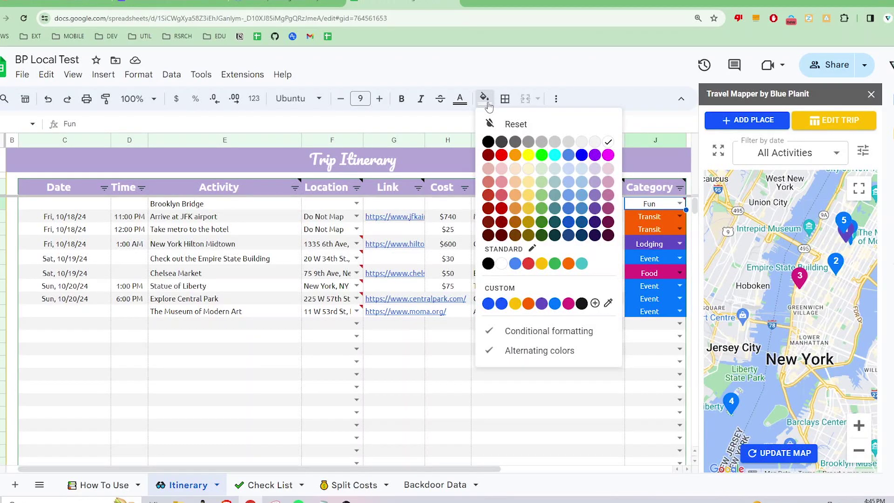
left_click(541, 154)
left_click(611, 402)
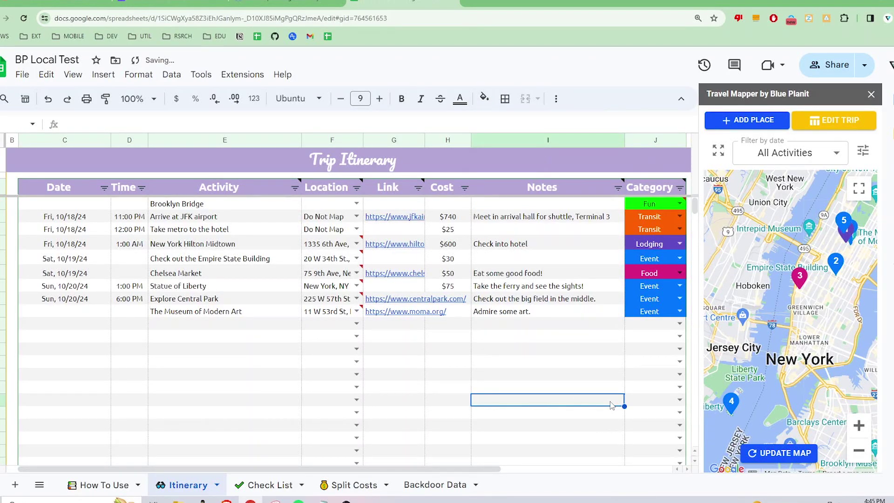
Update the Travel Mapper map, inspect the green Brooklyn Bridge pin, and confirm Fun is listed
left_click(785, 456)
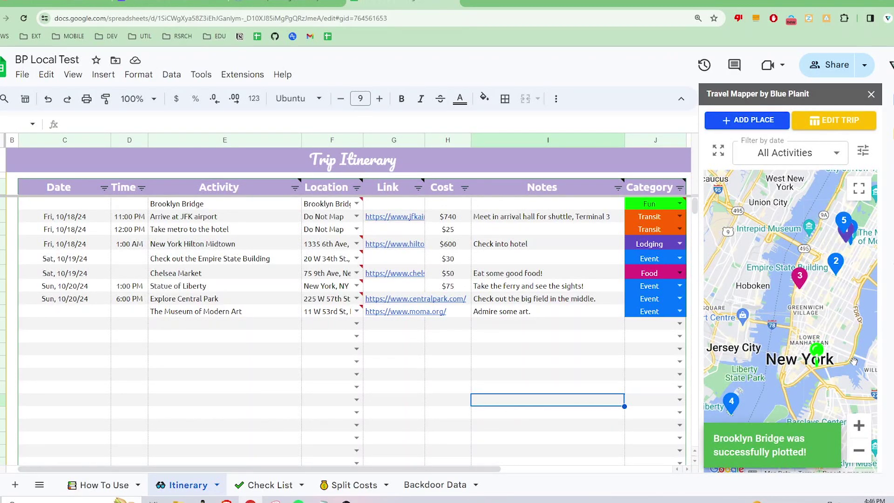
left_click(817, 355)
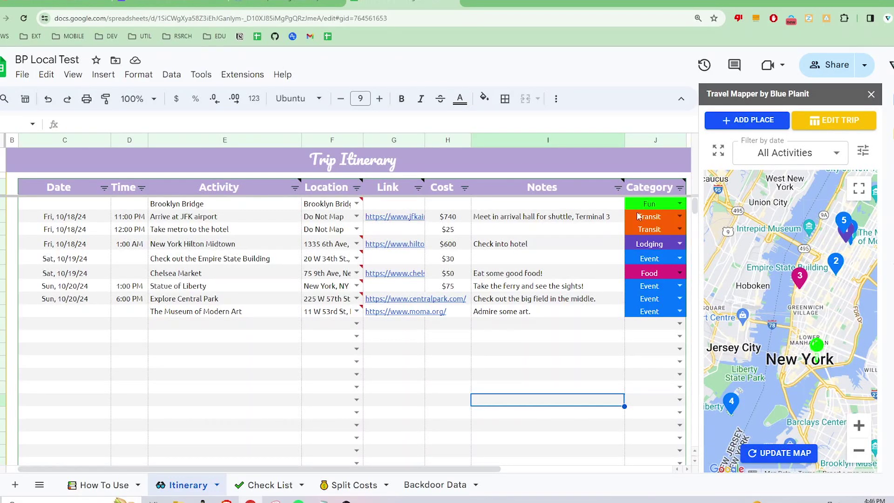
left_click(652, 203)
left_click(679, 203)
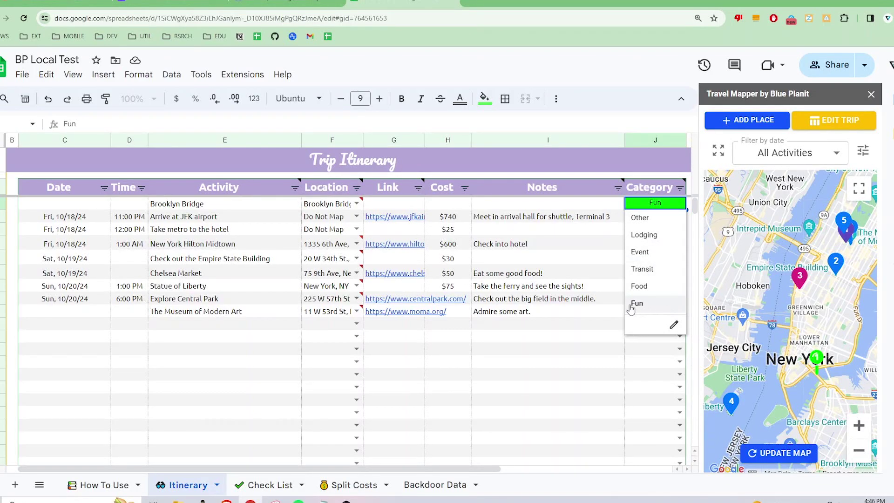
left_click(600, 327)
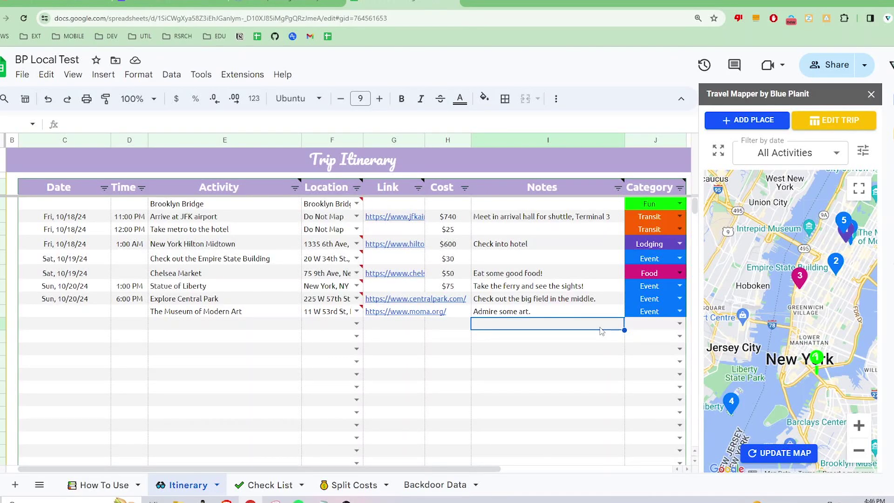
Change the Fun category cell's fill colour to yellow
left_click(665, 205)
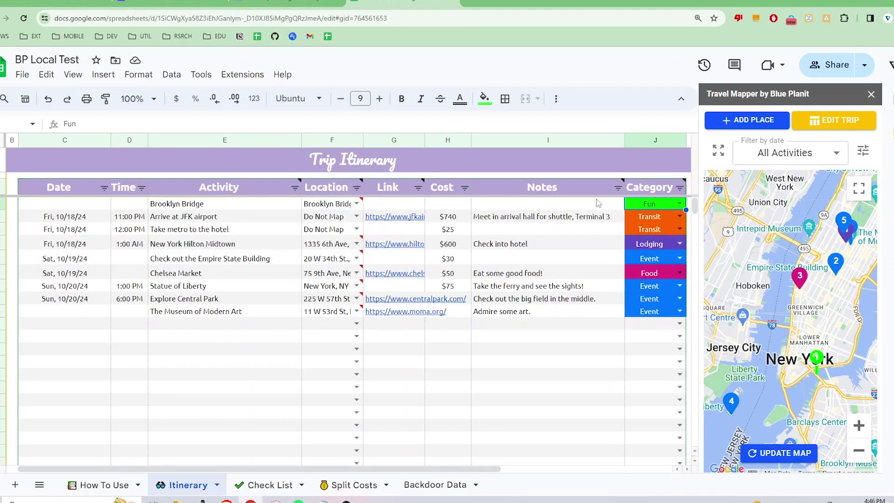
left_click(482, 99)
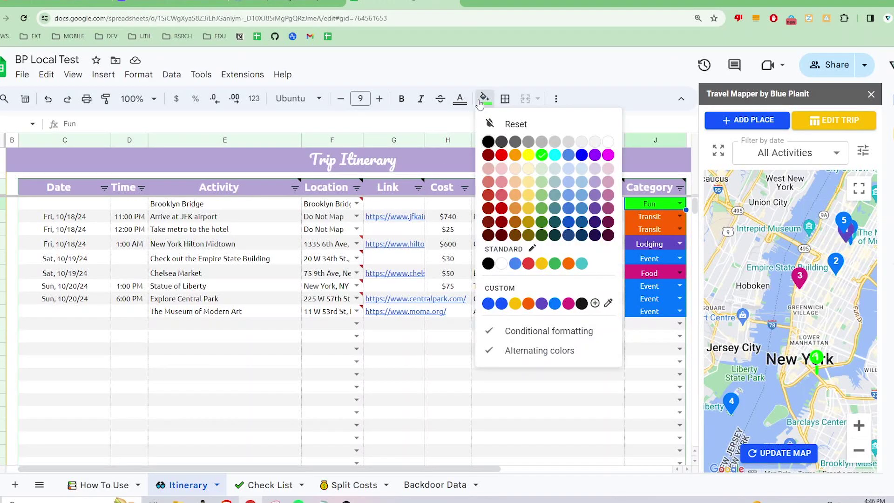
left_click(527, 155)
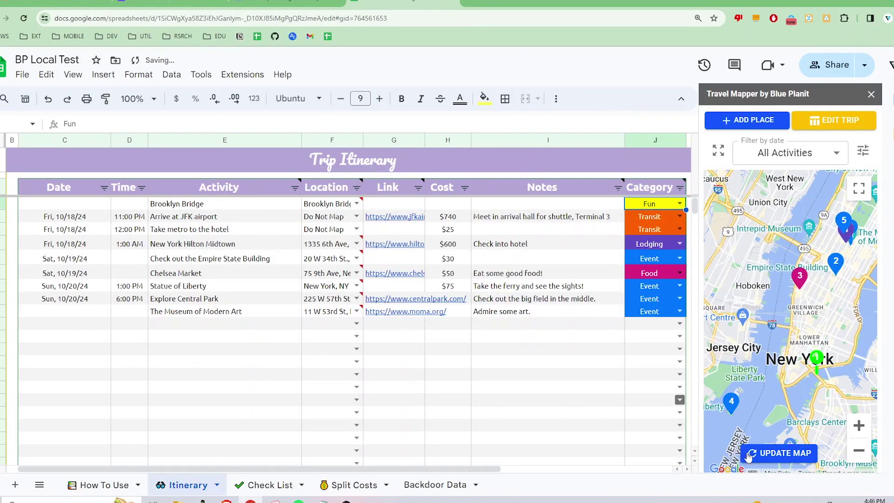
Update the map and check the Brooklyn Bridge pin's details popup
left_click(800, 458)
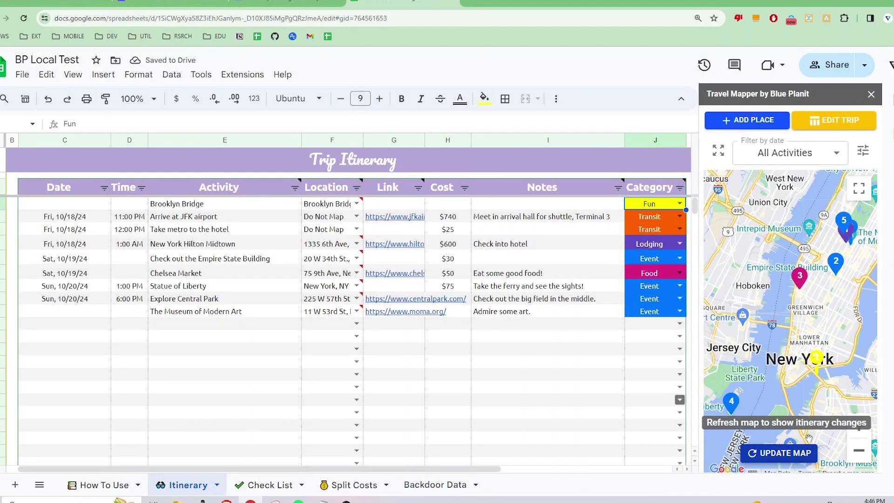
left_click(817, 361)
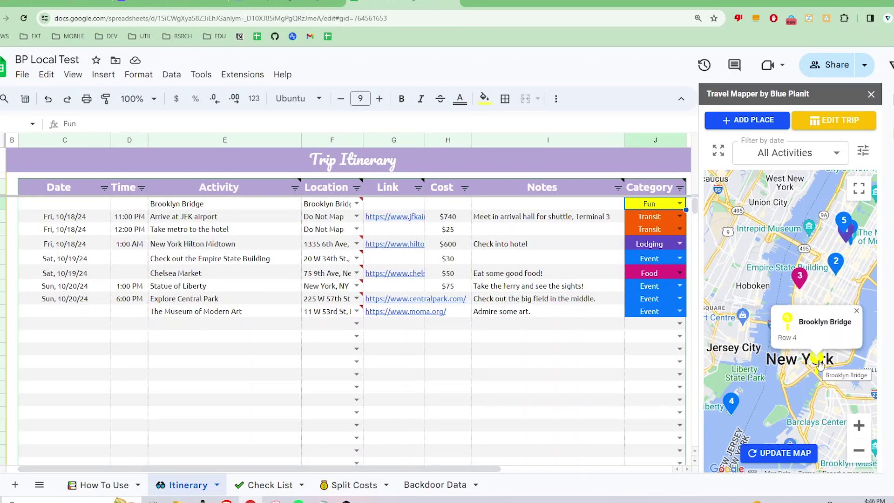
left_click(791, 366)
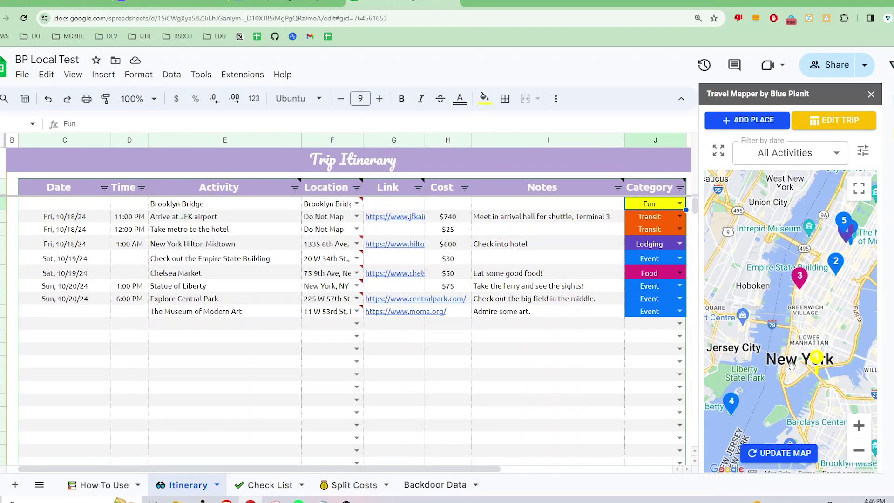
In the itinerary editor, set Brooklyn Bridge's category to Event
left_click(841, 123)
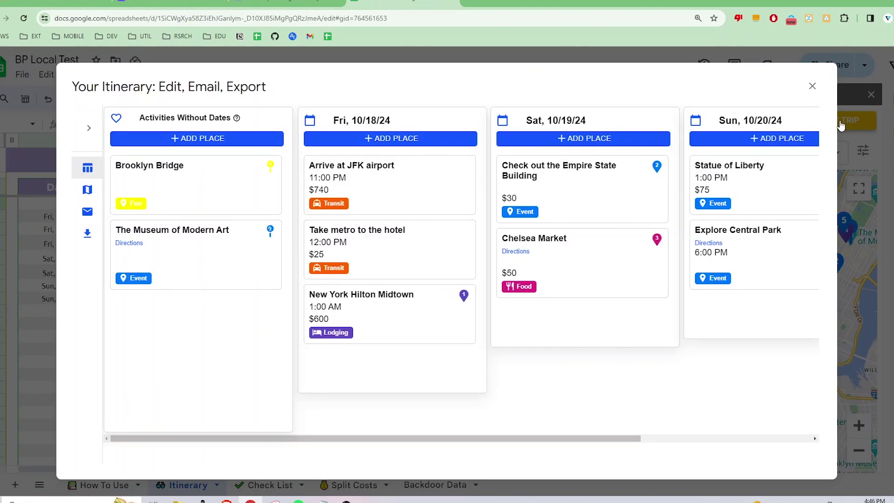
left_click(131, 203)
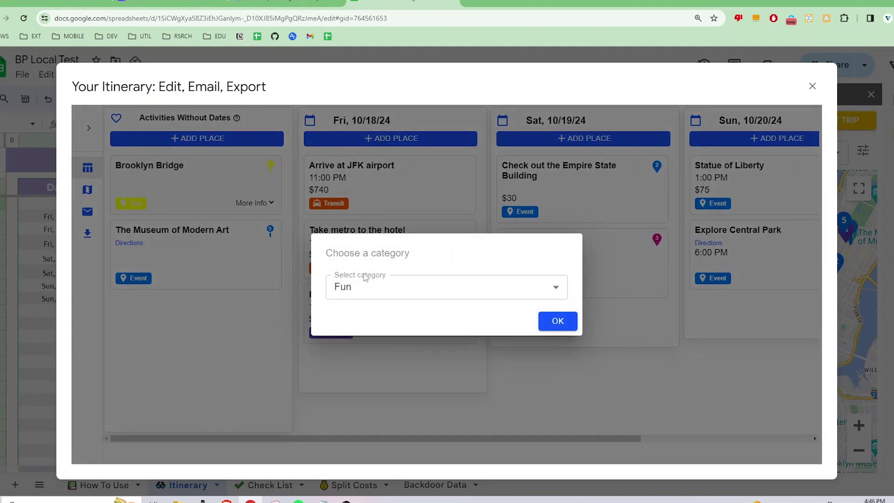
left_click(501, 297)
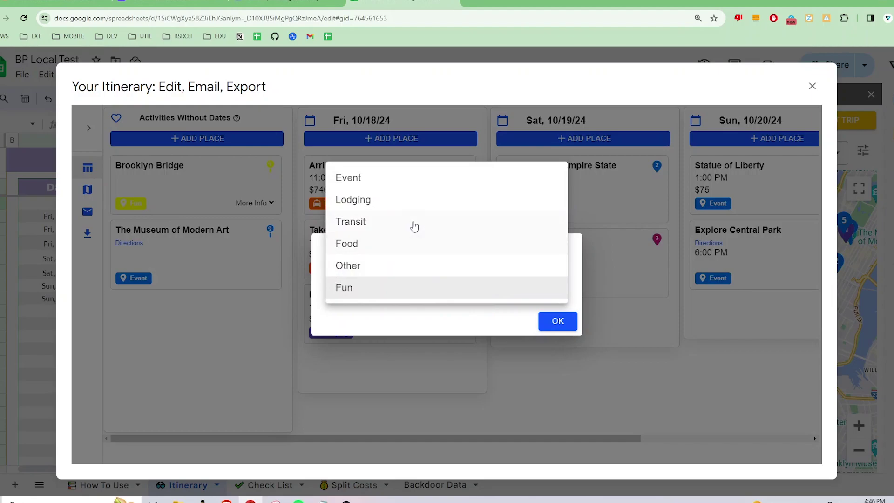
left_click(413, 178)
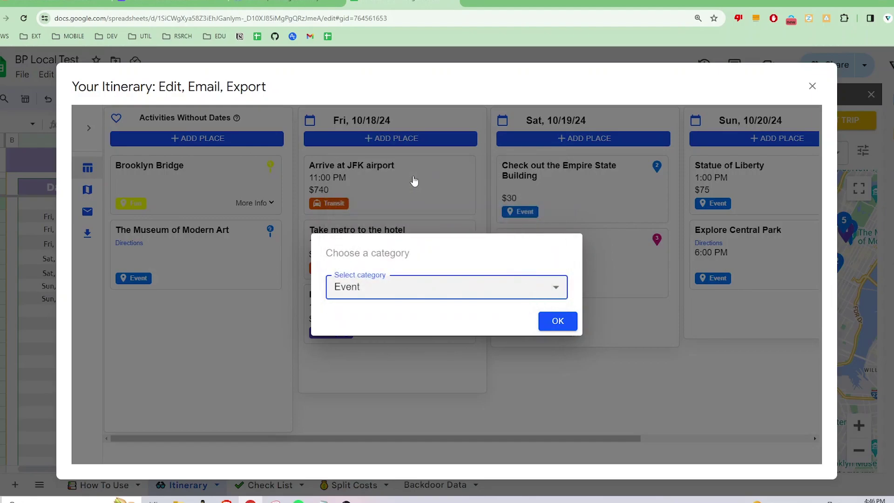
left_click(558, 321)
Switch Brooklyn Bridge's category back to Fun and dismiss the save reminder
left_click(134, 205)
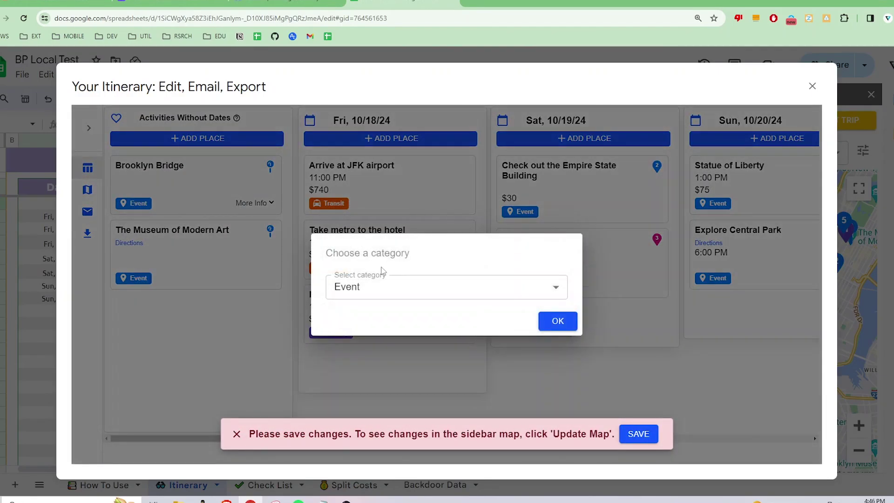
left_click(403, 291)
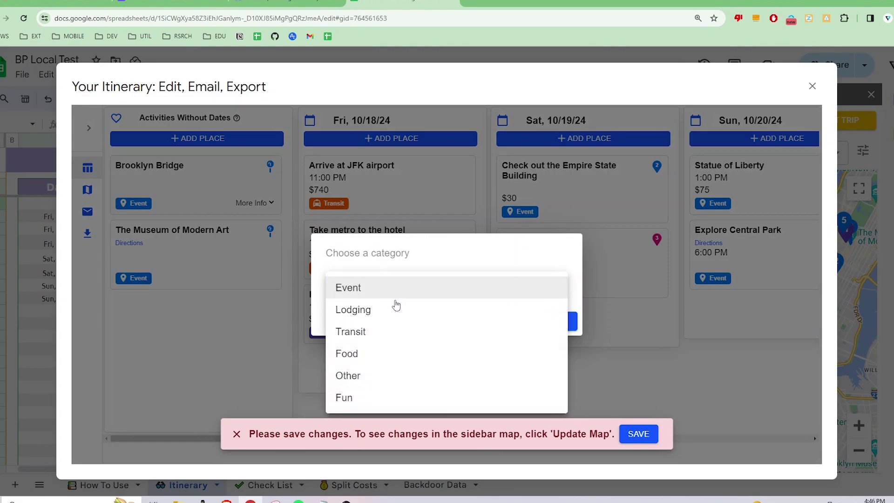
left_click(388, 400)
left_click(559, 321)
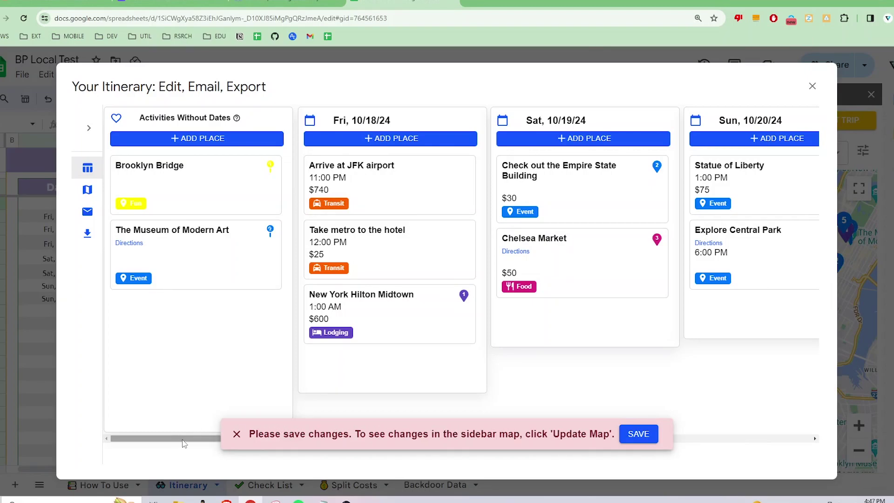
mouse_move(184, 443)
left_mouse_down()
mouse_move(359, 442)
mouse_move(187, 442)
left_mouse_up()
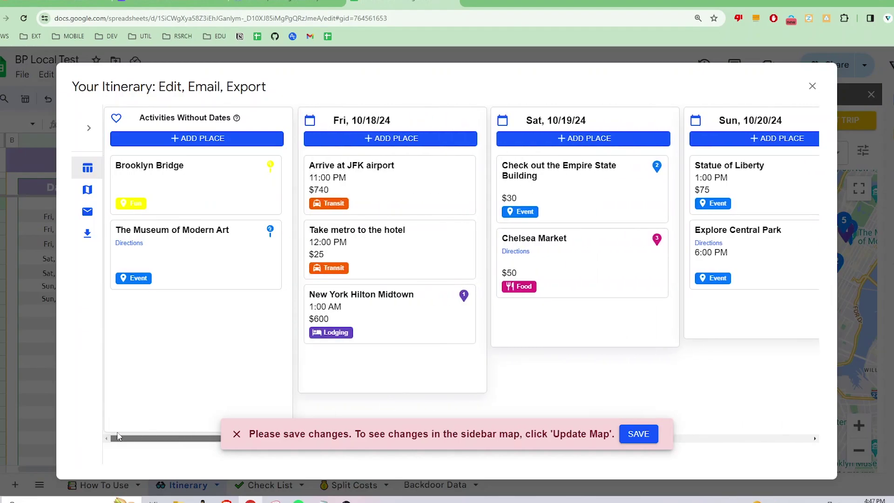
left_click(236, 434)
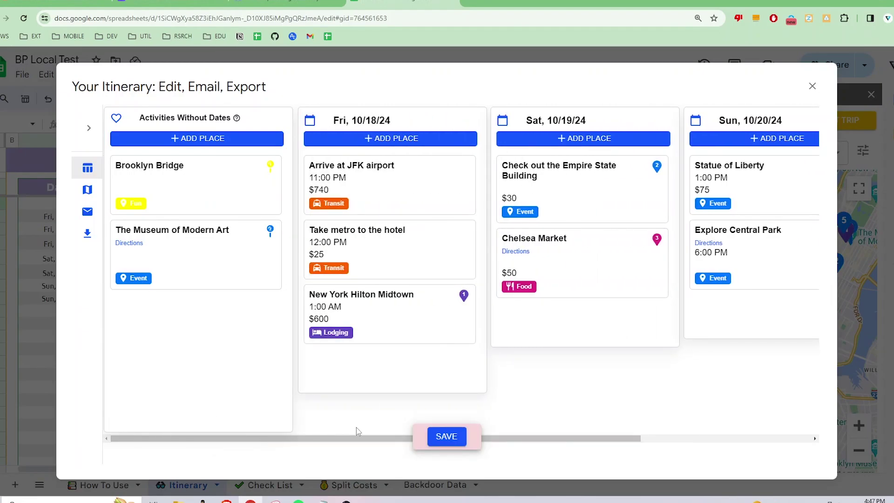
Add two blank days to the right of the Fri, 10/18/24 column
left_click_drag(331, 440, 276, 443)
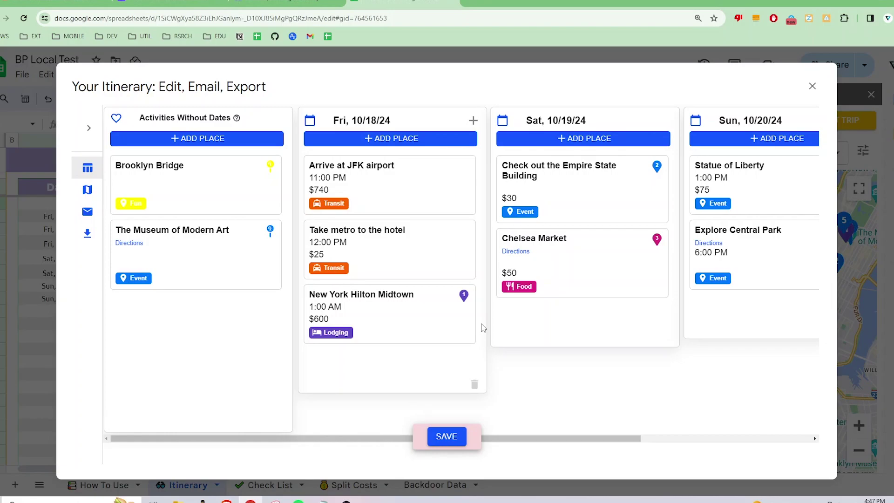
left_click(472, 122)
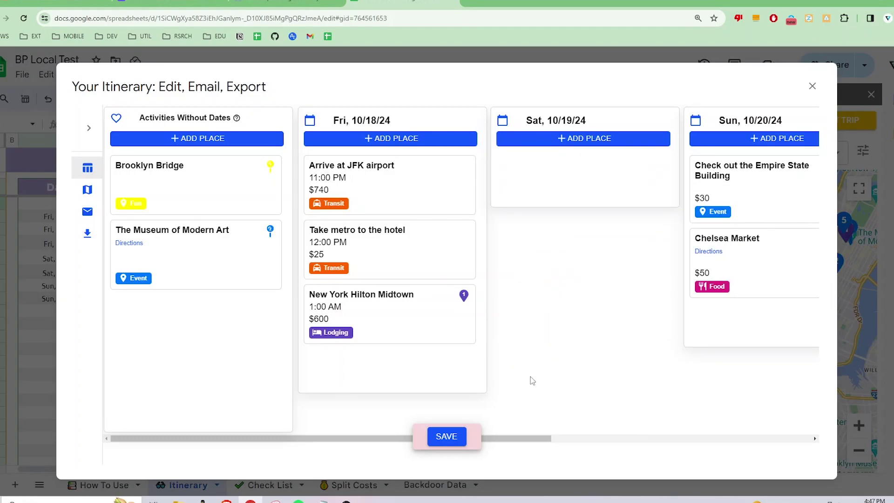
left_click_drag(533, 440, 515, 420)
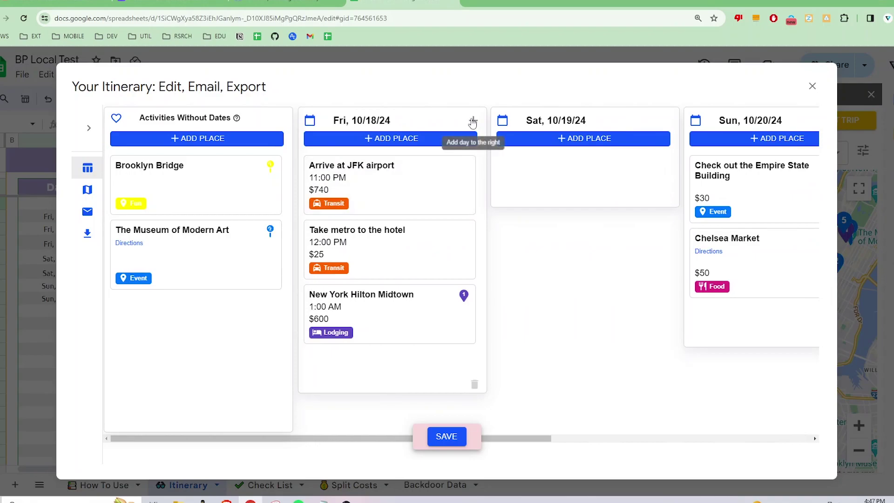
left_click(472, 120)
left_click_drag(484, 444, 451, 440)
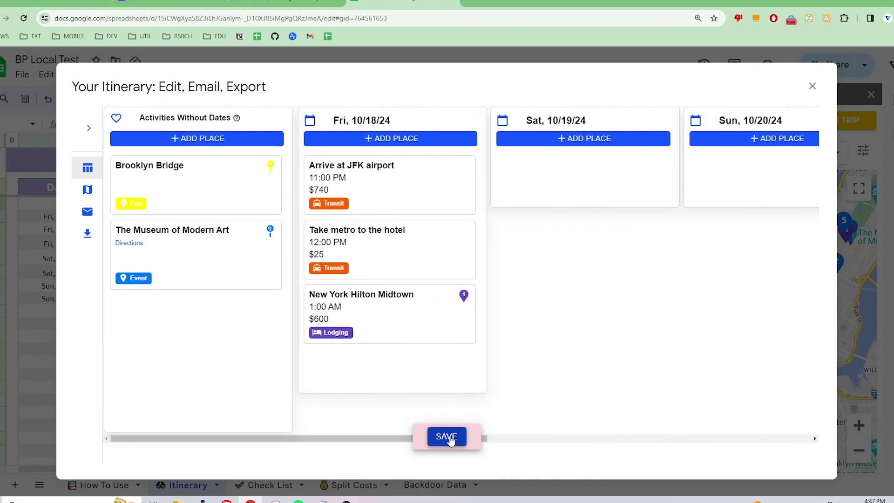
Save the itinerary, scroll the days through Wed 10/30, and go to Export to Google My Maps
left_click(447, 436)
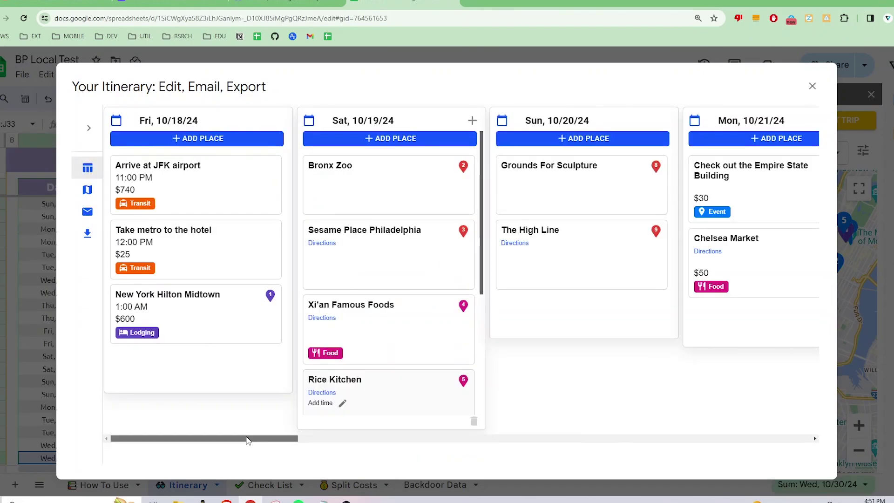
left_click_drag(245, 439, 729, 441)
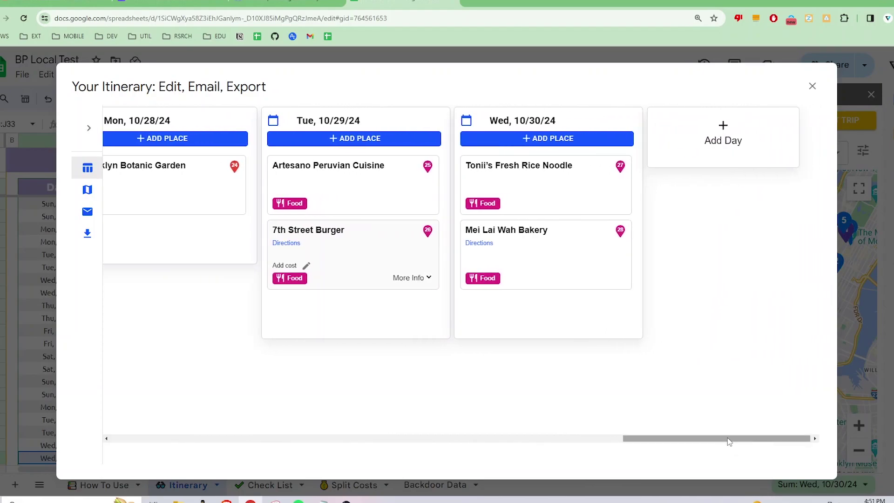
left_click(87, 233)
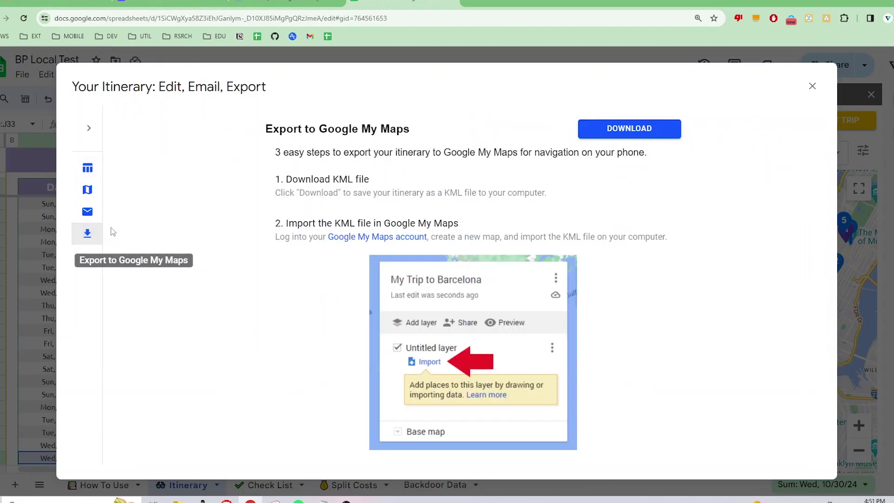
Download the itinerary KML files, acknowledging the 10-layer notice and saving the file
left_click(633, 128)
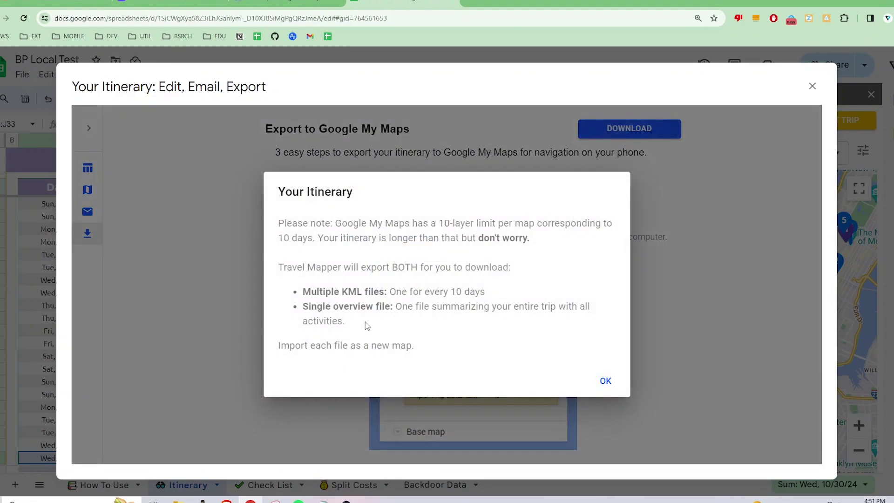
left_click_drag(371, 329, 303, 307)
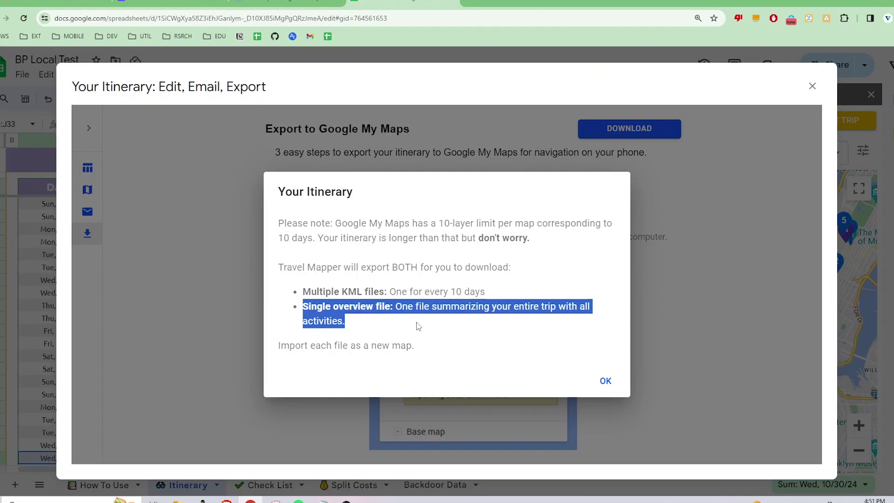
left_click(418, 325)
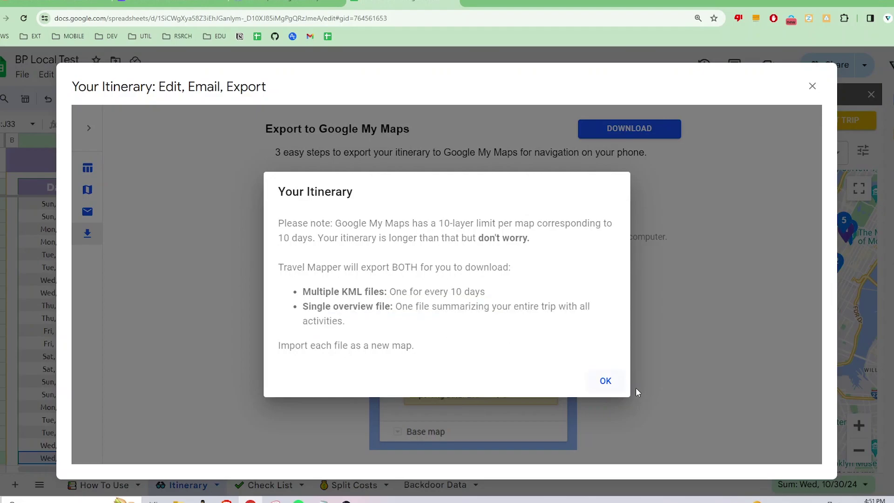
left_click(609, 387)
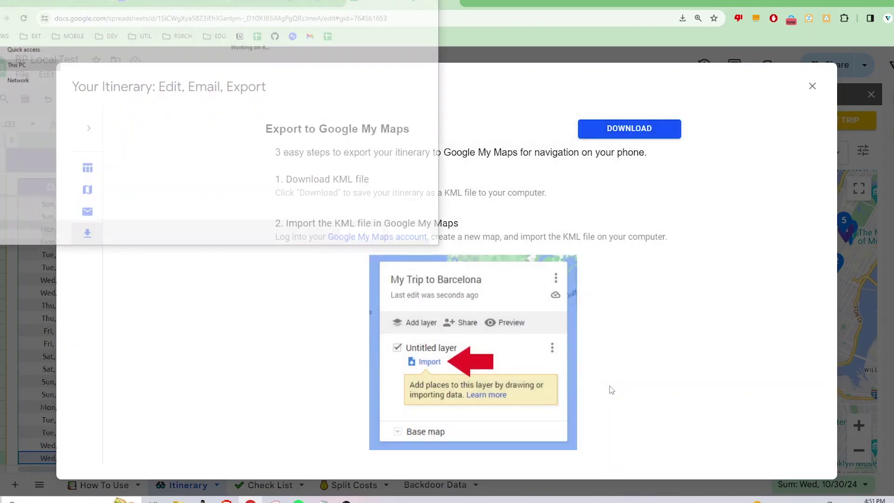
left_click(362, 235)
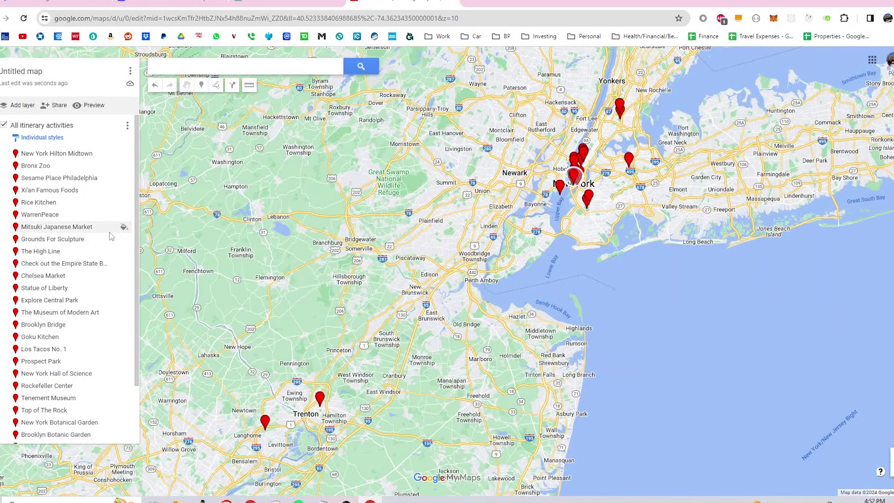
Scroll through the All itinerary activities layer list to review the imported places
scroll(111, 236, "down", 2)
scroll(112, 236, "up", 2)
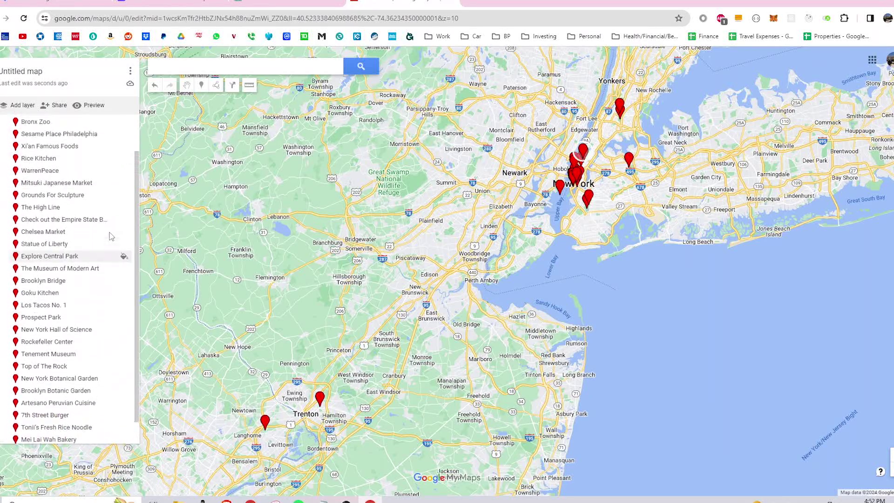